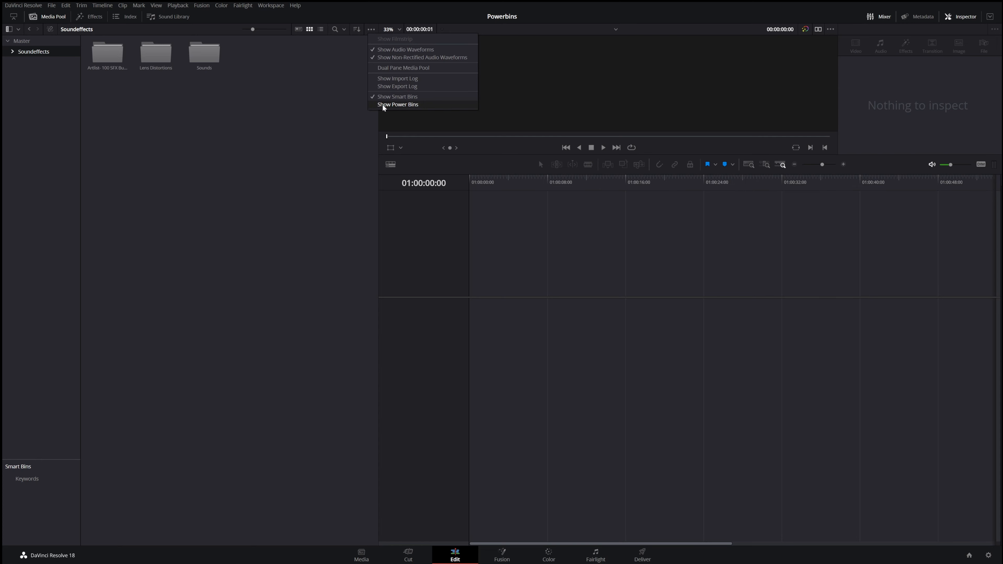
Step: Show the Power Bins in the media pool and add the Artlist 100 SFX bundle folder to the Master power bin
{"action": "left_click", "coordinate": [393, 105]}
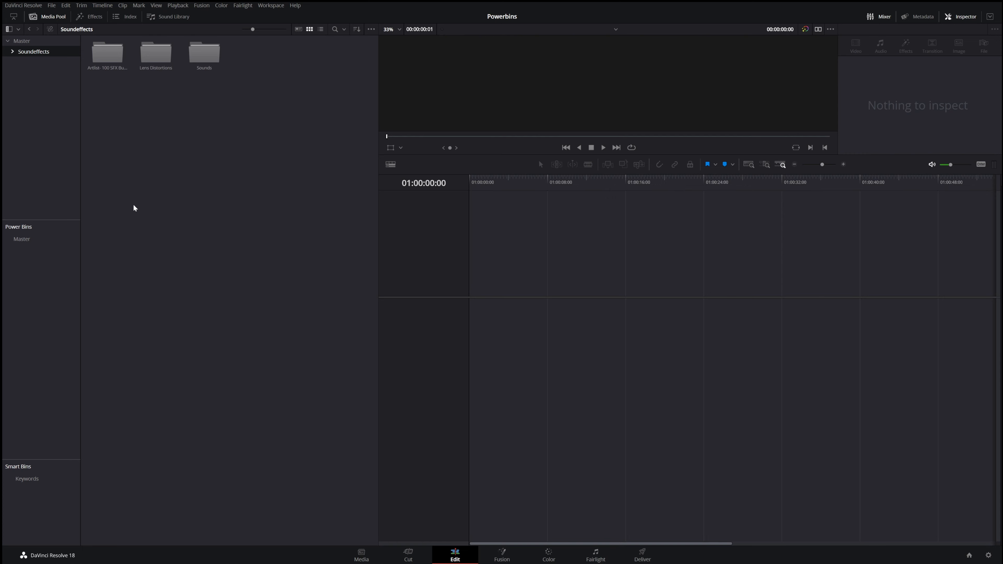
{"action": "left_click_drag", "start_coordinate": [114, 48], "coordinate": [22, 240]}
{"action": "left_click", "coordinate": [15, 239]}
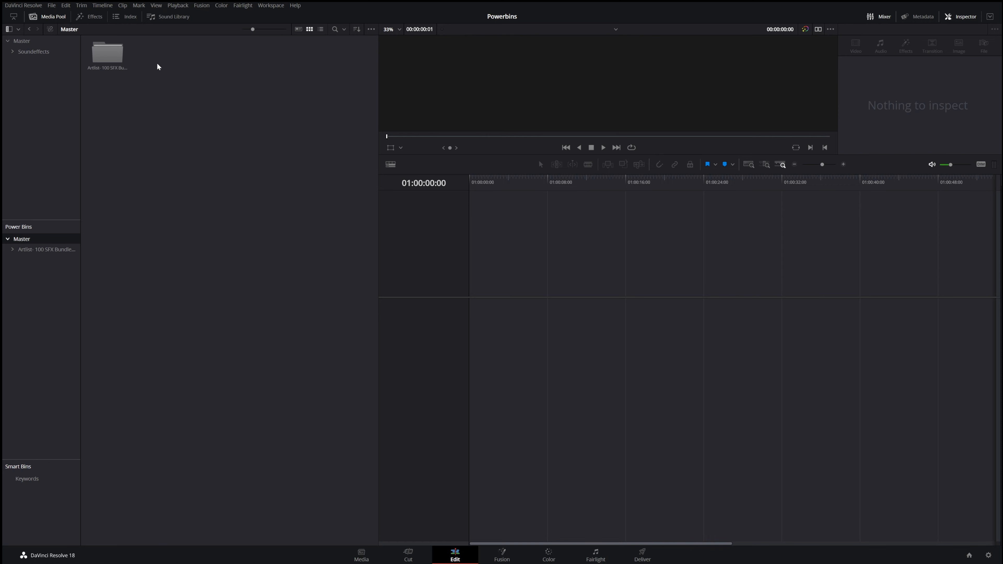
Step: Create a new bin named "Sound effect" in the Master power bin and open it
{"action": "right_click", "coordinate": [145, 56]}
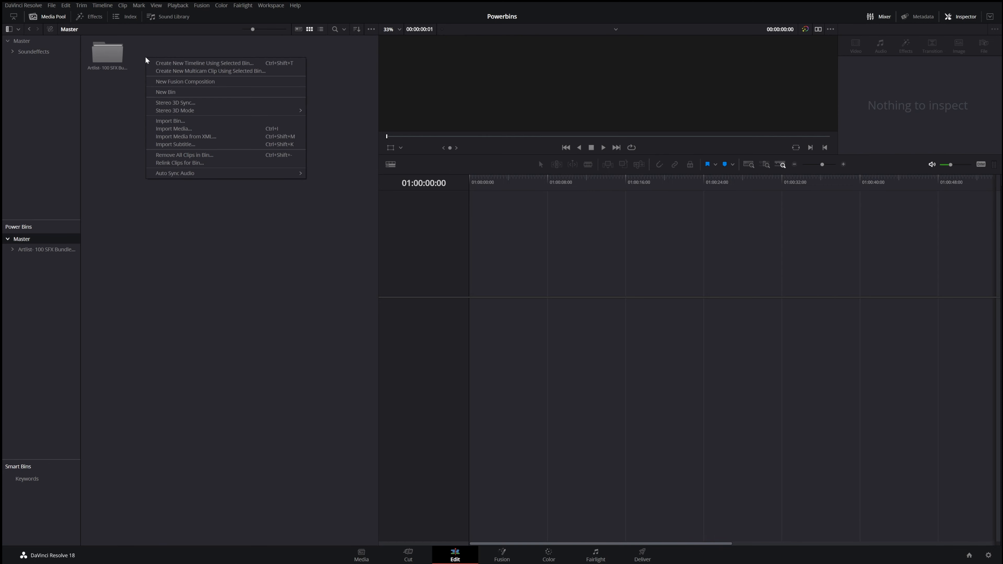
{"action": "left_click", "coordinate": [174, 93]}
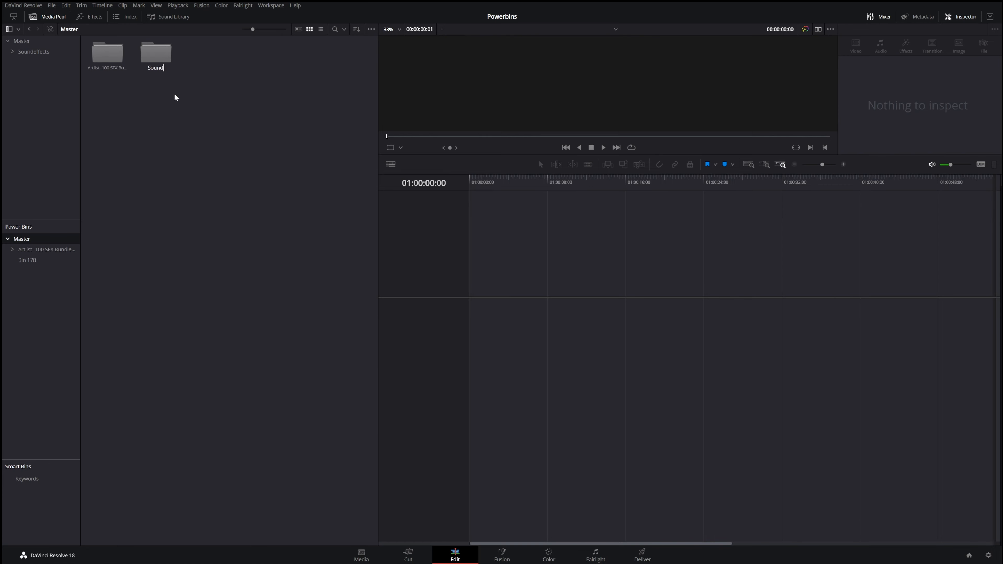
{"action": "type", "text": "Sound effect"}
{"action": "key", "text": "Return"}
{"action": "double_click", "coordinate": [158, 55]}
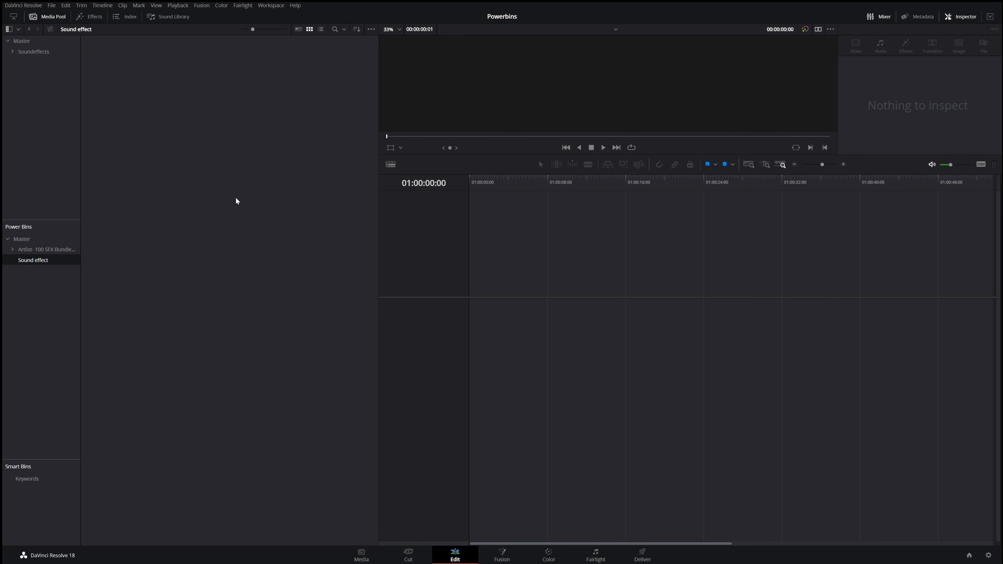
Step: Import a single audio file into the Sound effect bin, and delete it again
{"action": "right_click", "coordinate": [135, 98]}
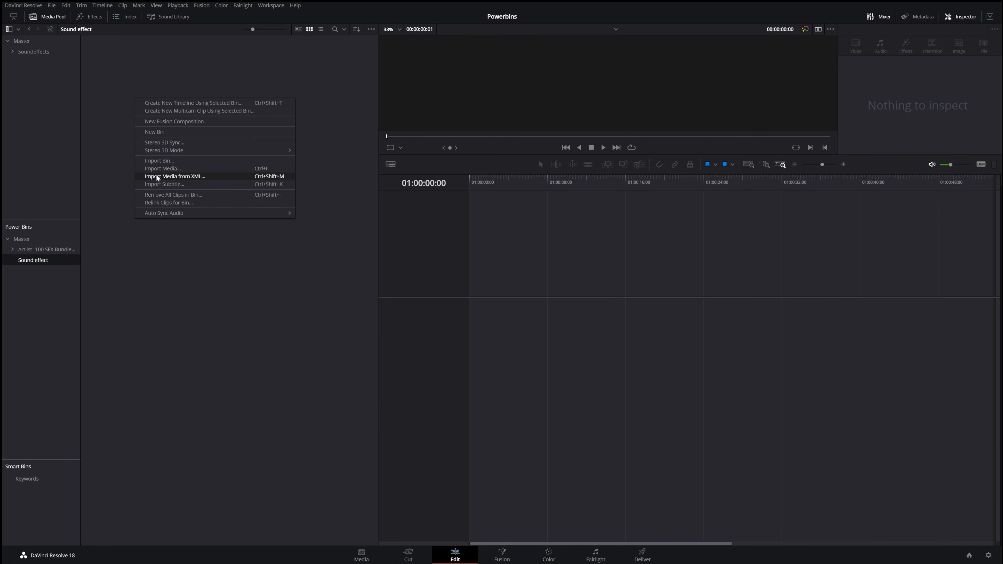
{"action": "left_click", "coordinate": [162, 168]}
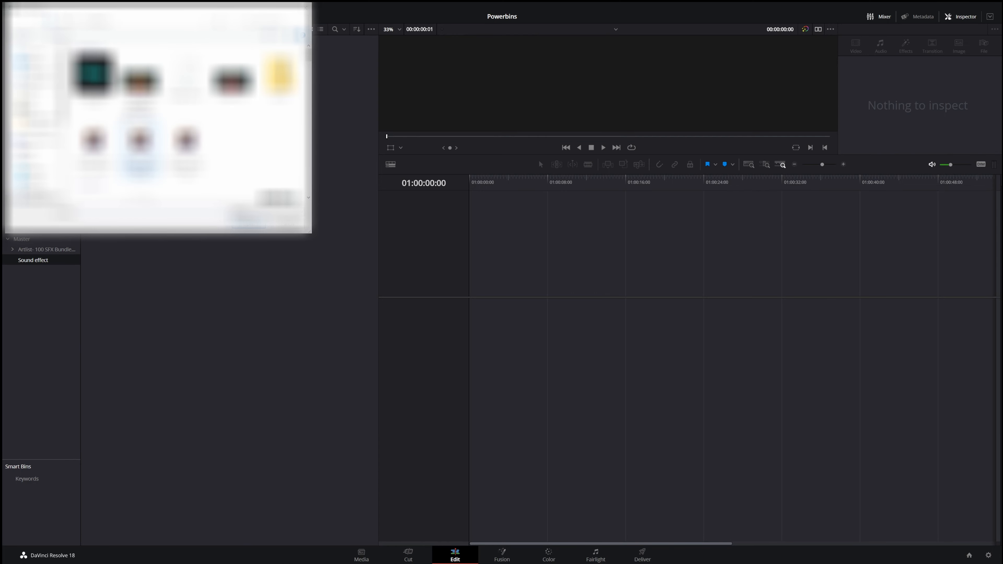
{"action": "double_click", "coordinate": [139, 140]}
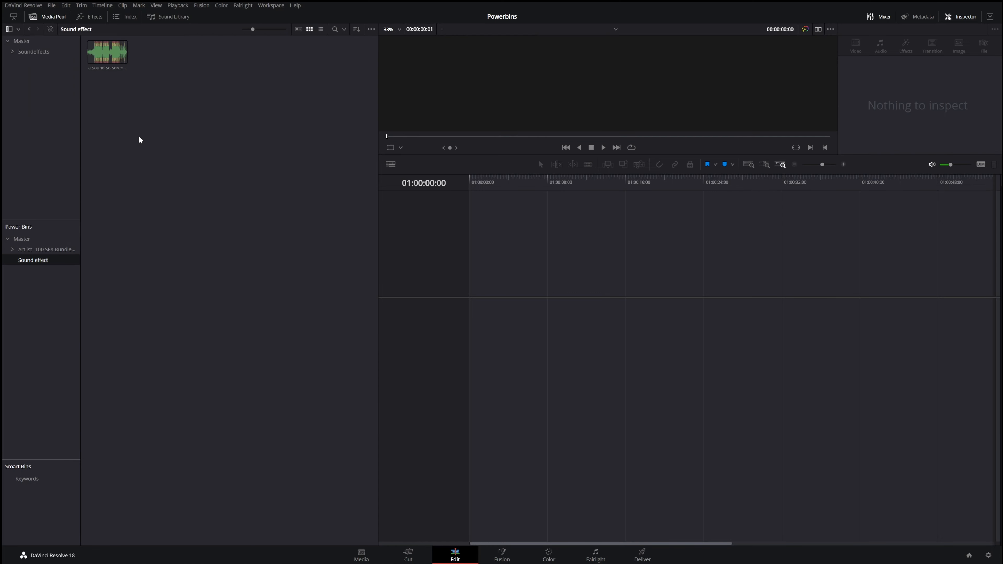
{"action": "left_click", "coordinate": [119, 59]}
{"action": "key", "text": "Delete"}
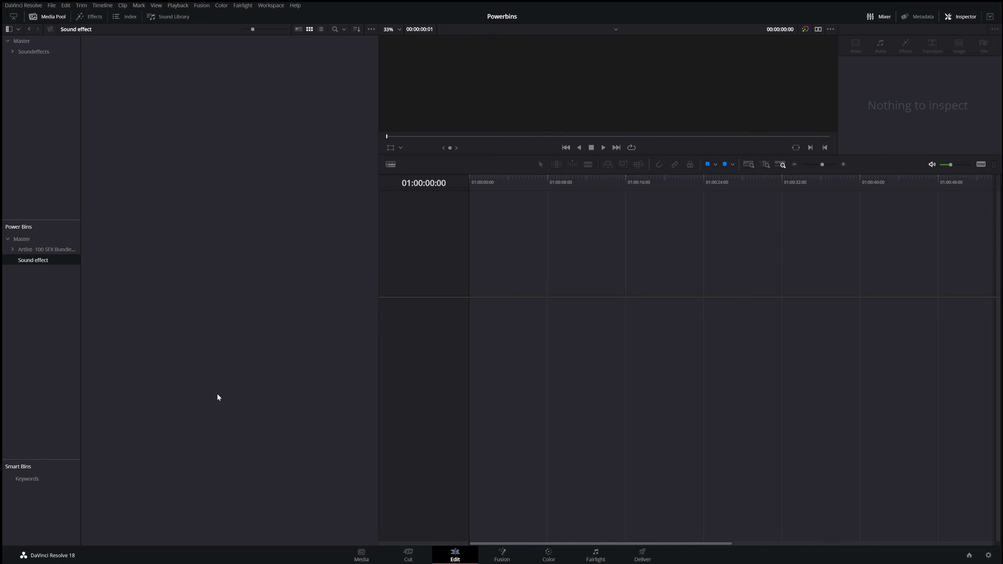
Step: Switch to File Explorer and add the Anticipation SFX folder from Soundeffects > Lens Distortions to the Sound effect power bin
{"action": "key", "text": "super"}
{"action": "left_click", "coordinate": [261, 557]}
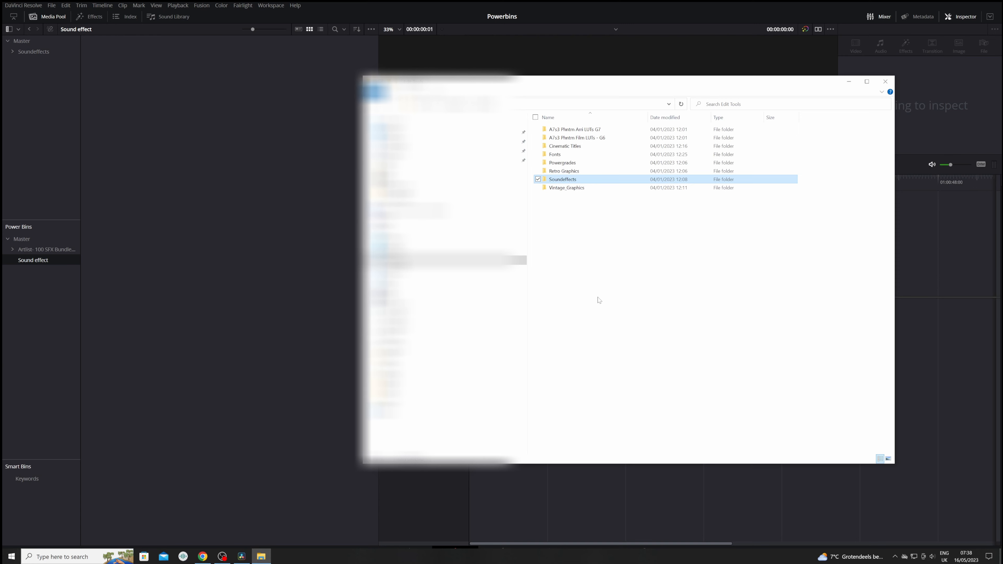
{"action": "left_click", "coordinate": [589, 230]}
{"action": "double_click", "coordinate": [555, 181]}
{"action": "double_click", "coordinate": [565, 138]}
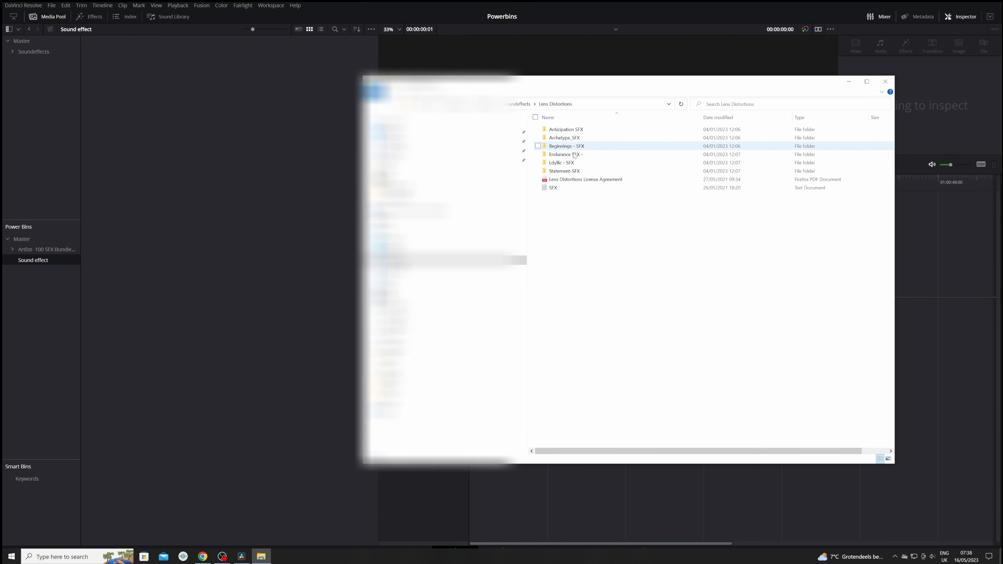
{"action": "left_click", "coordinate": [560, 132]}
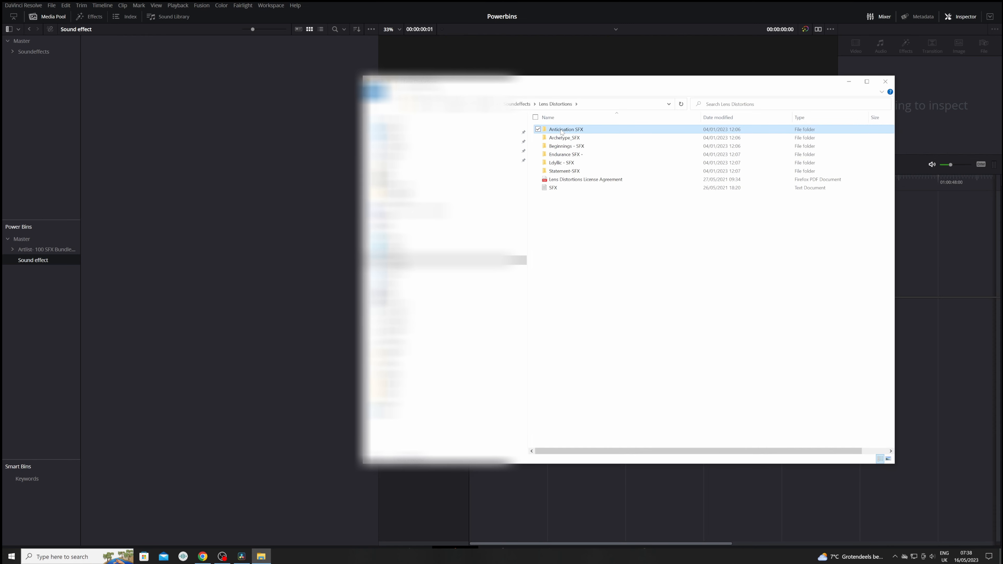
{"action": "left_click_drag", "start_coordinate": [562, 132], "coordinate": [20, 261]}
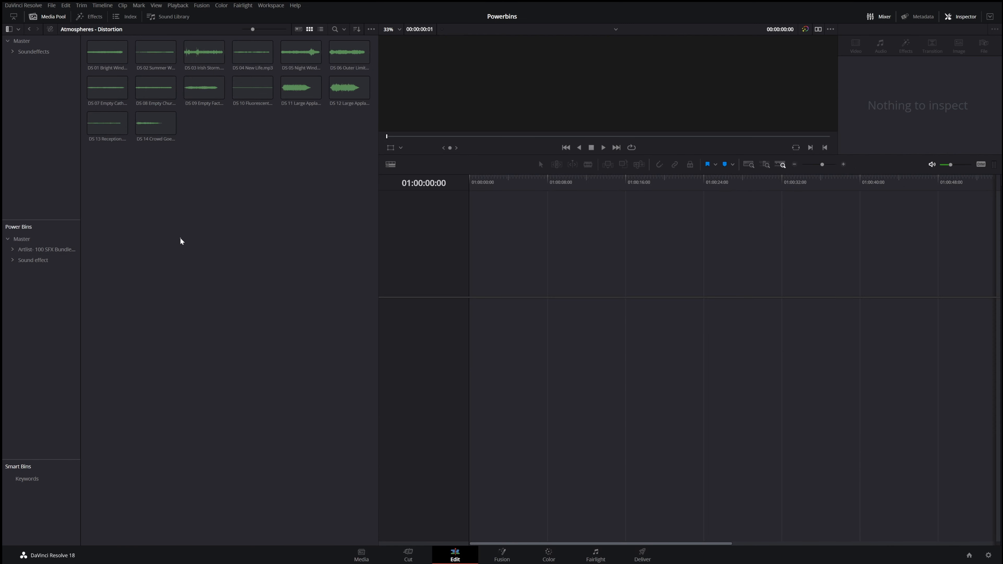
{"action": "left_click", "coordinate": [181, 240]}
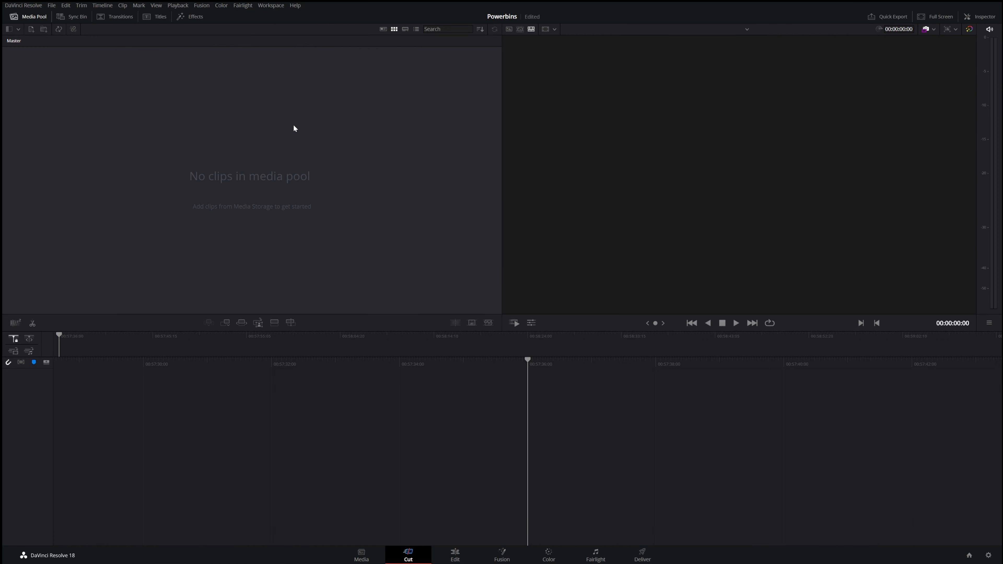
Step: Go to the Edit page and view the contents of the Master power bin
{"action": "left_click", "coordinate": [455, 555]}
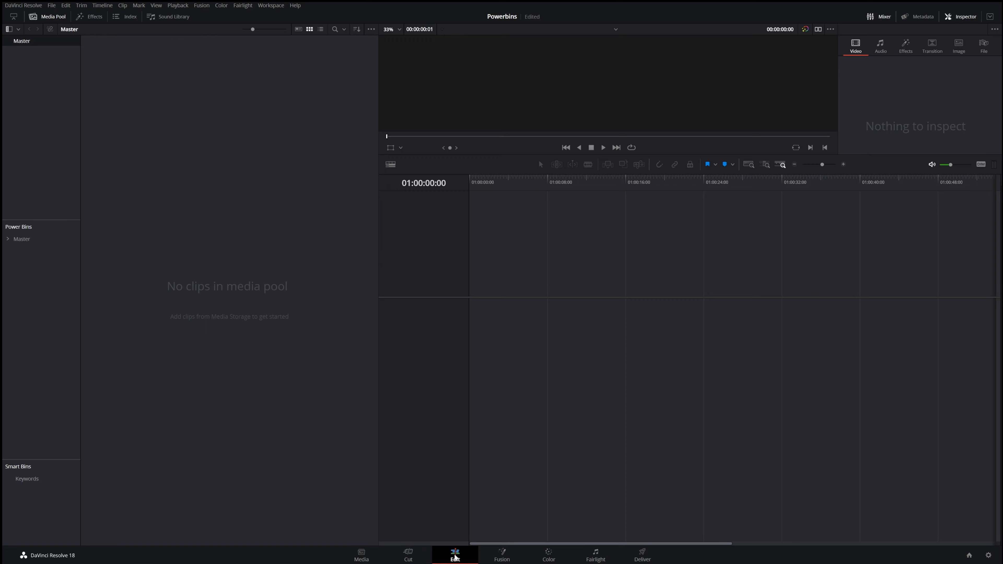
{"action": "left_click", "coordinate": [13, 242]}
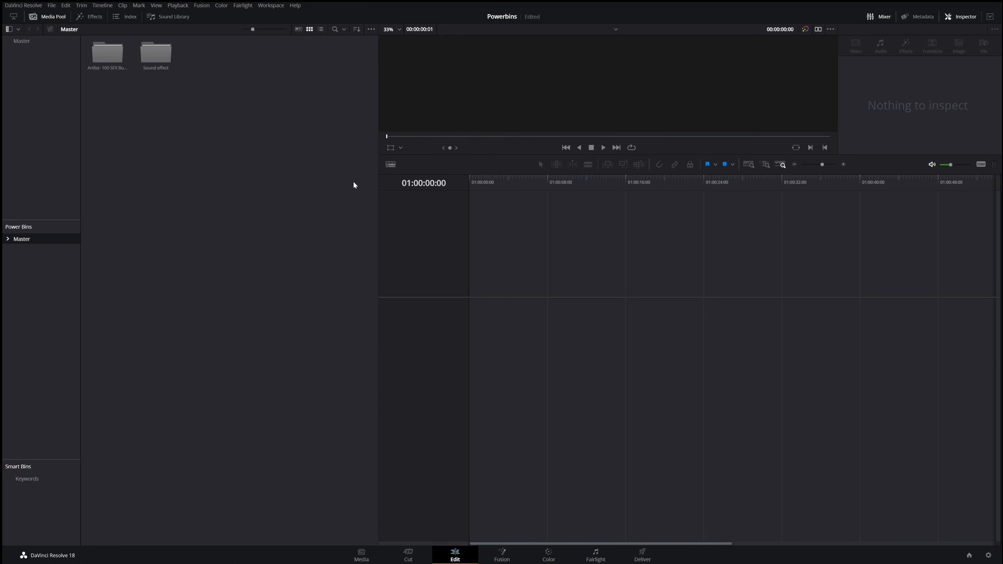
Step: Add a basic Text title at the start of the empty timeline and set its text to "Powerbin"
{"action": "left_click", "coordinate": [93, 18]}
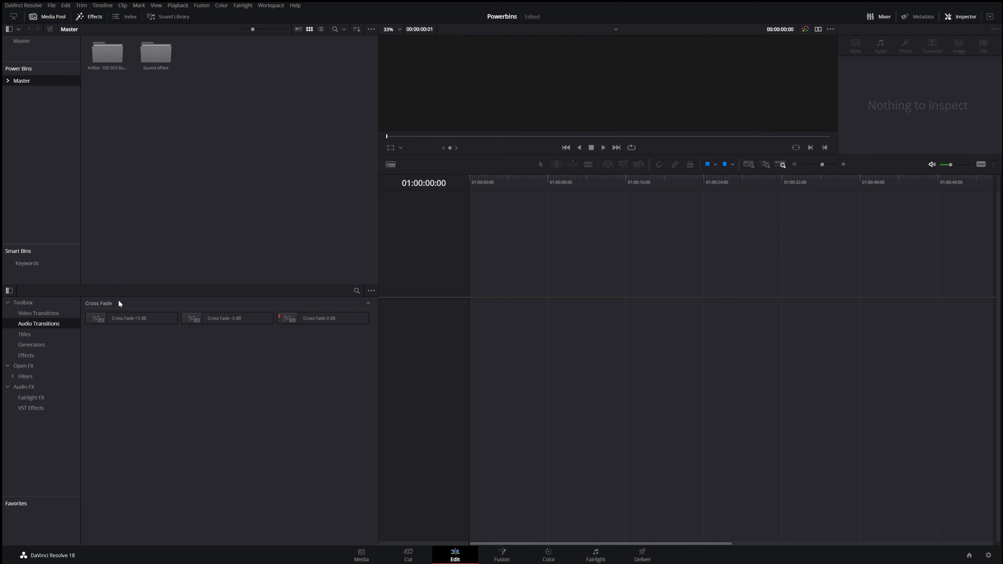
{"action": "left_click", "coordinate": [25, 335]}
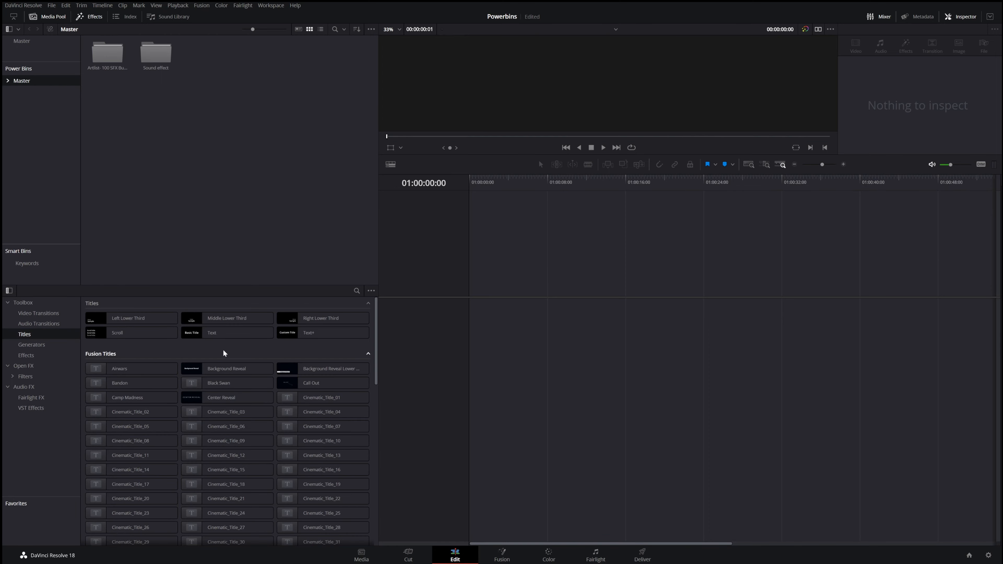
{"action": "left_click_drag", "start_coordinate": [201, 334], "coordinate": [485, 342]}
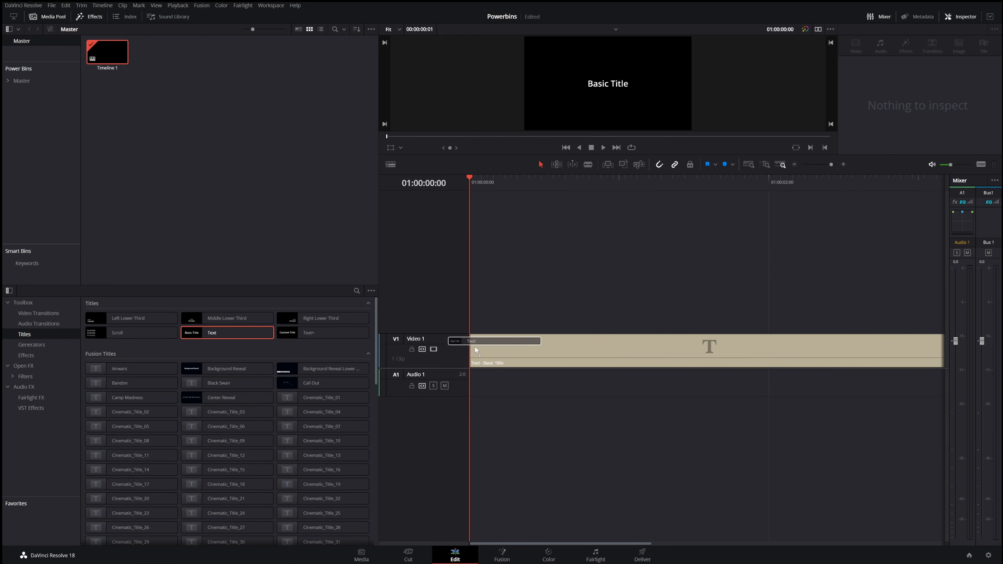
{"action": "left_click", "coordinate": [537, 354]}
{"action": "type", "text": "Powe"}
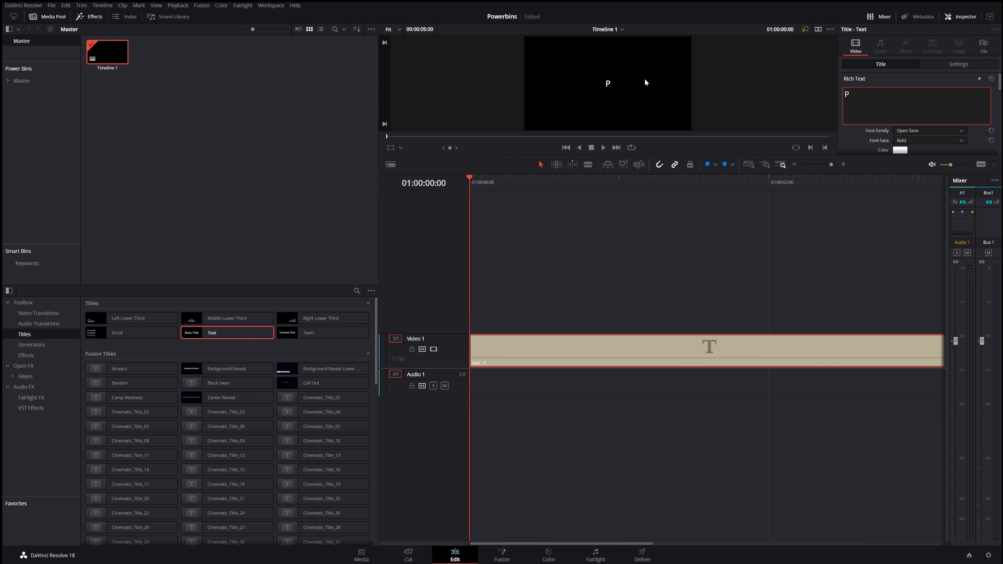
{"action": "type", "text": "rbin"}
{"action": "scroll", "coordinate": [660, 344], "scroll_direction": "right", "scroll_amount": 3}
{"action": "scroll", "coordinate": [596, 335], "scroll_direction": "left", "scroll_amount": 3}
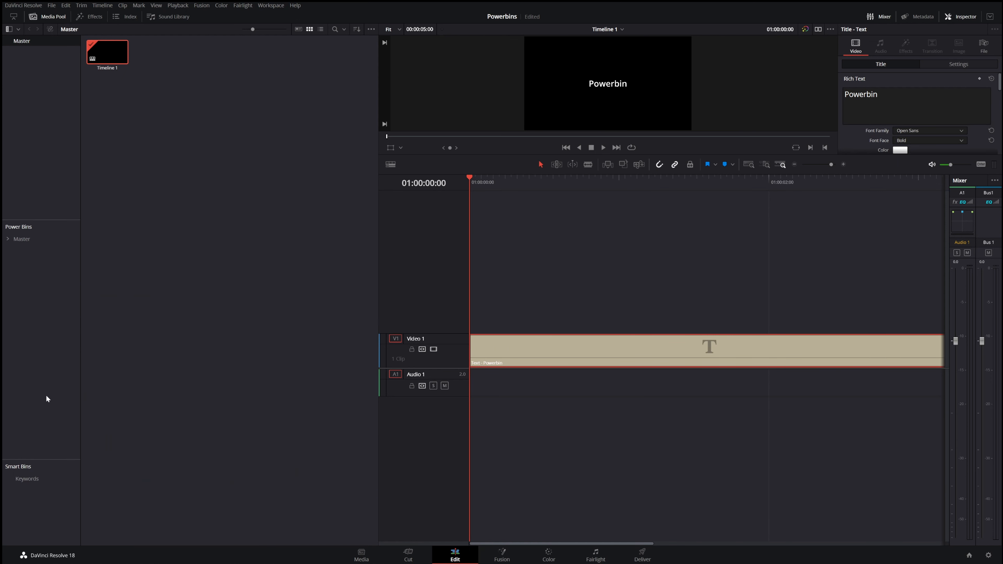
Step: Create a new bin named "Title" in the Master power bin
{"action": "left_click", "coordinate": [17, 240]}
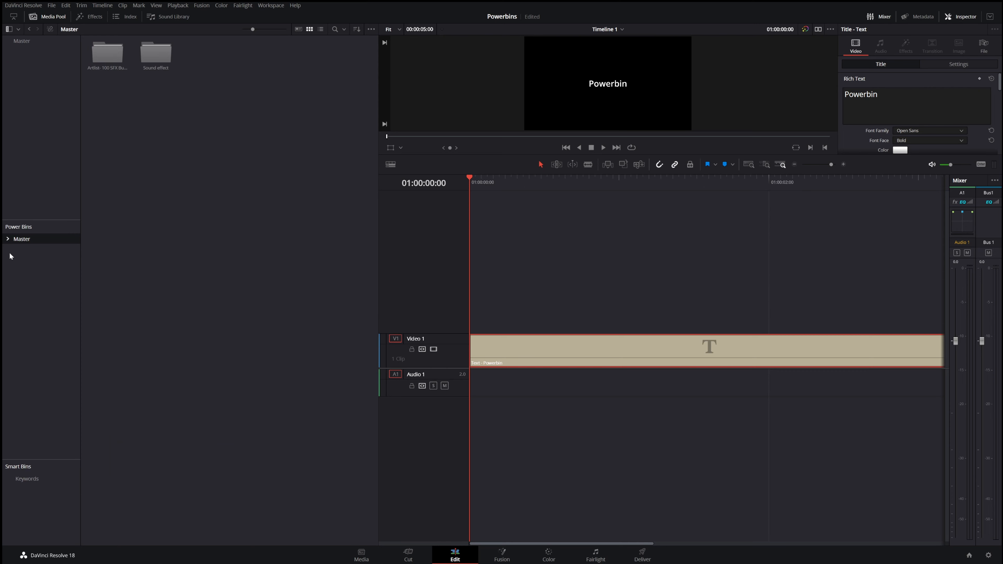
{"action": "right_click", "coordinate": [200, 52]}
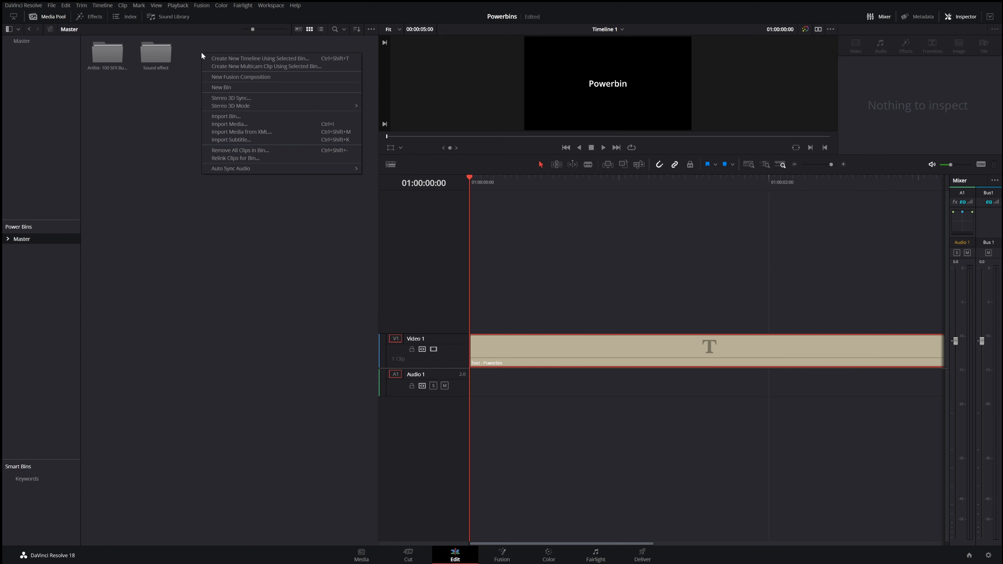
{"action": "left_click", "coordinate": [237, 85]}
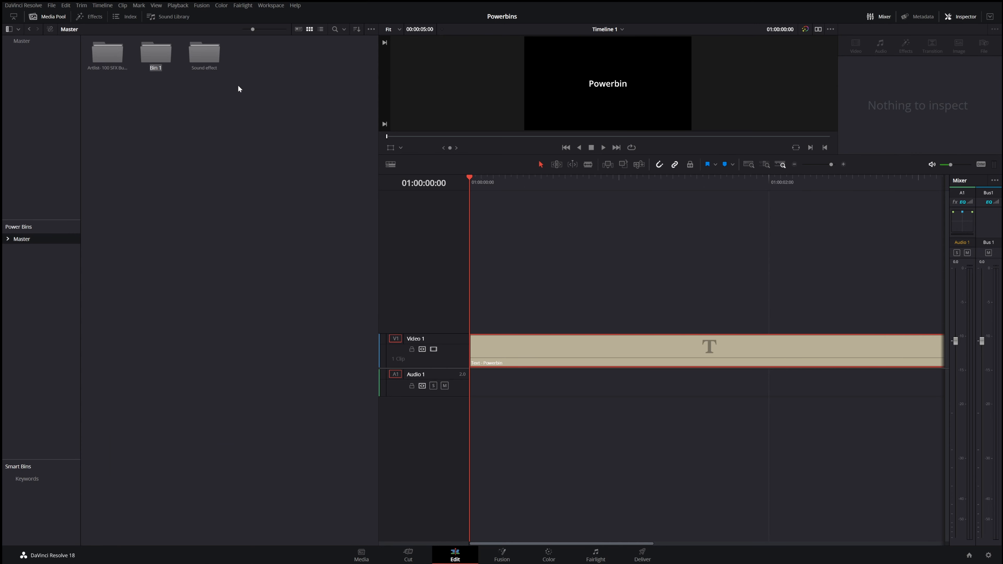
{"action": "type", "text": "Title"}
{"action": "key", "text": "Return"}
Step: Select the Powerbin title clip on the timeline and open the Title power bin
{"action": "left_click", "coordinate": [586, 274]}
{"action": "left_click", "coordinate": [674, 345]}
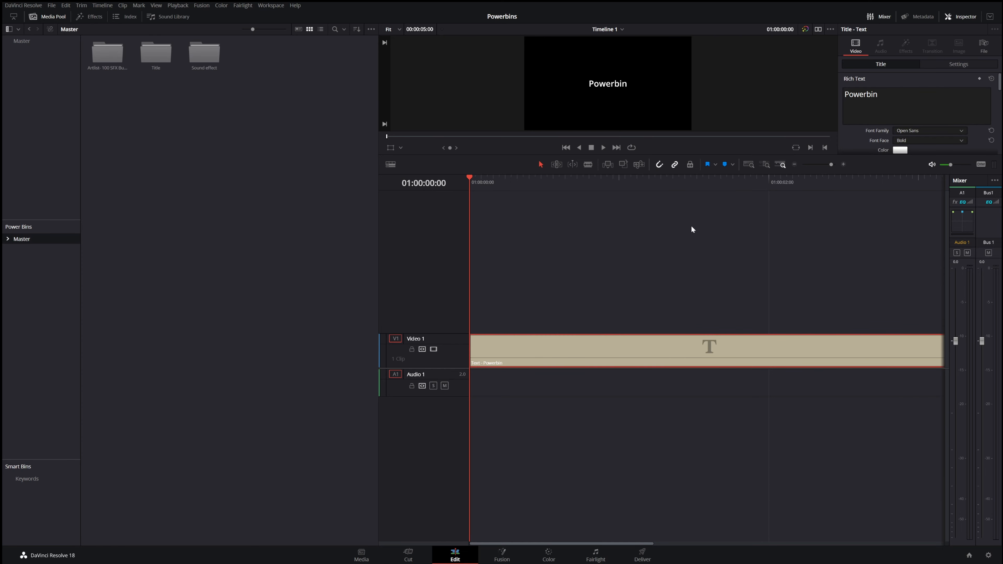
{"action": "double_click", "coordinate": [153, 58]}
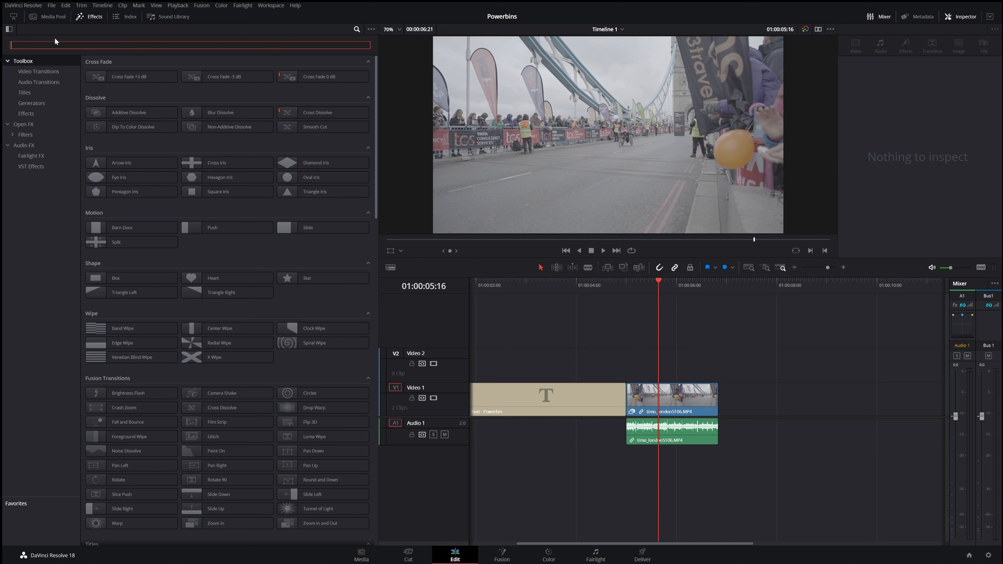
Step: Search the effects for ADJU, place an Adjustment Clip on Video 2 above the London clip, and trim it to that clip's length
{"action": "type", "text": "ADJU"}
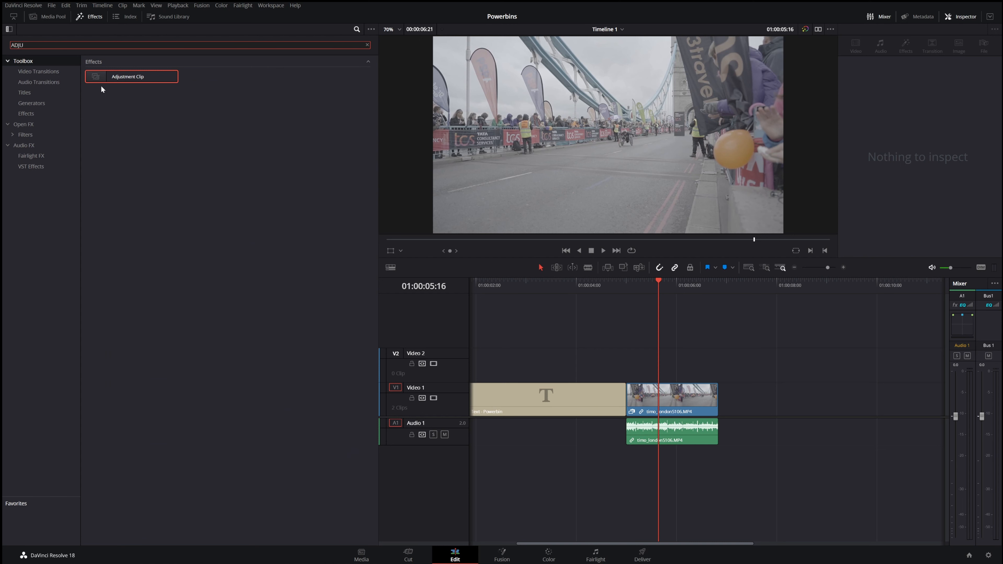
{"action": "left_click_drag", "start_coordinate": [100, 78], "coordinate": [628, 360]}
{"action": "left_click_drag", "start_coordinate": [872, 359], "coordinate": [717, 360]}
Step: Play back the London clip from its start at 01:00:05:00 to its end
{"action": "left_click", "coordinate": [636, 290]}
{"action": "left_click", "coordinate": [627, 290]}
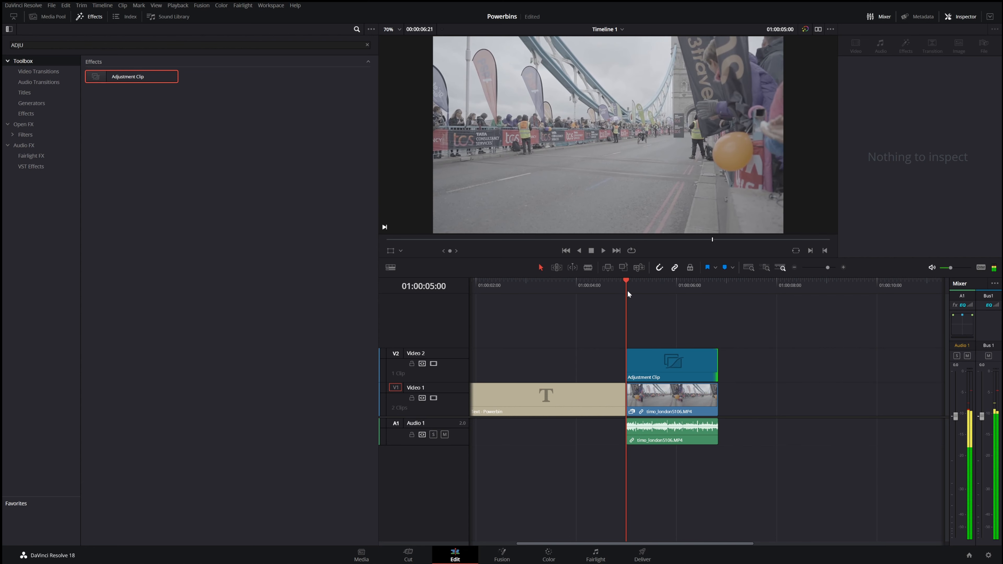
{"action": "key", "text": "space"}
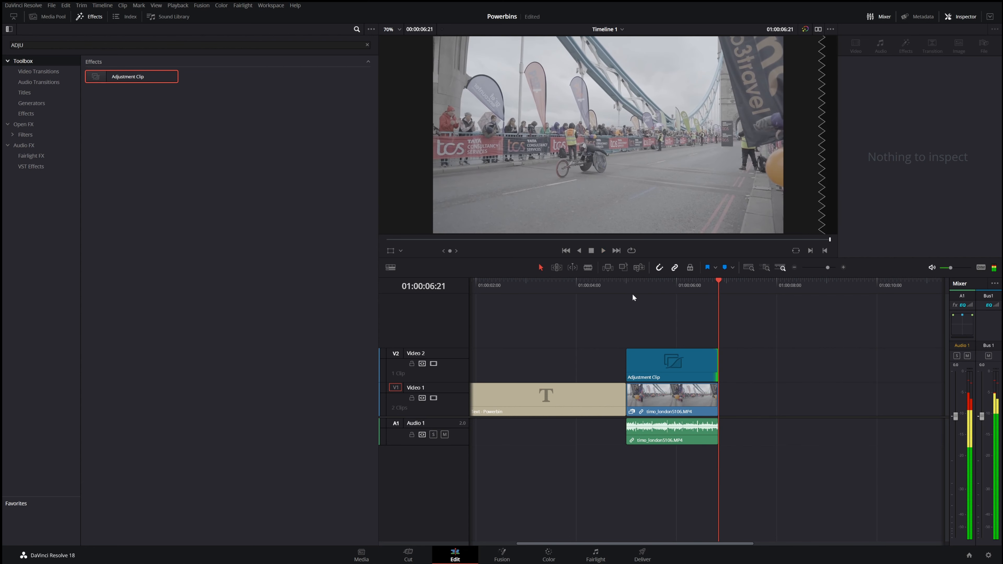
Step: Set a Zoom keyframe on the adjustment clip at its first frame, 01:00:05:00
{"action": "left_click", "coordinate": [628, 289]}
{"action": "left_click", "coordinate": [663, 376]}
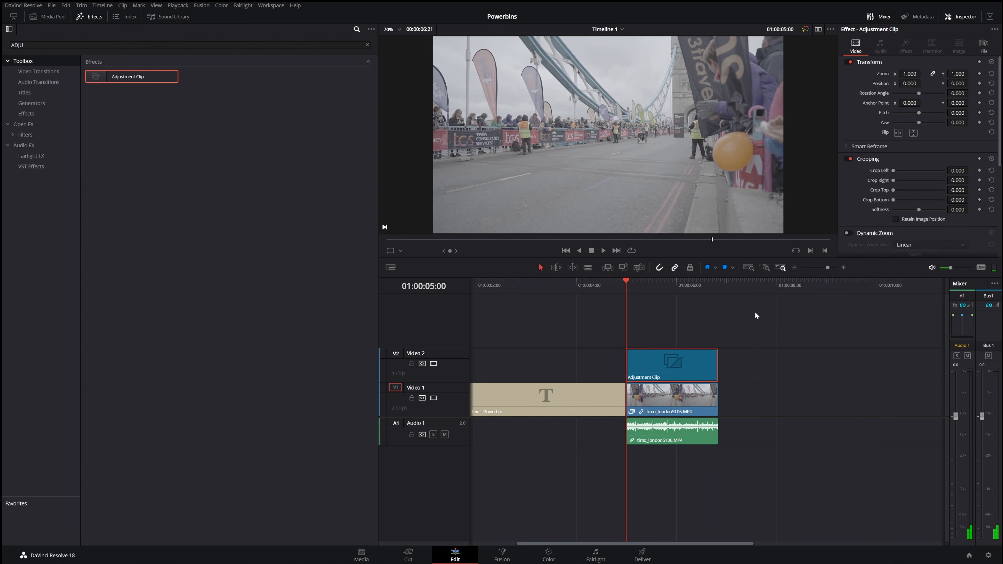
{"action": "left_click", "coordinate": [980, 73]}
Step: Add a second Zoom keyframe at the adjustment clip's end, 01:00:06:21, with Zoom X and Y set to 1.300
{"action": "left_click_drag", "start_coordinate": [619, 294], "coordinate": [664, 286]}
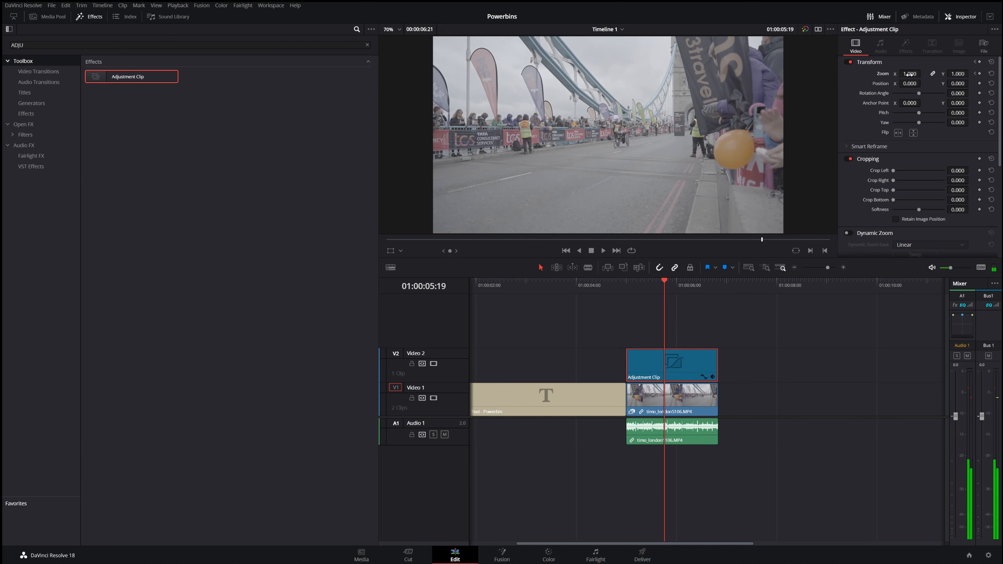
{"action": "left_click", "coordinate": [677, 288]}
{"action": "left_click_drag", "start_coordinate": [677, 287], "coordinate": [712, 284]}
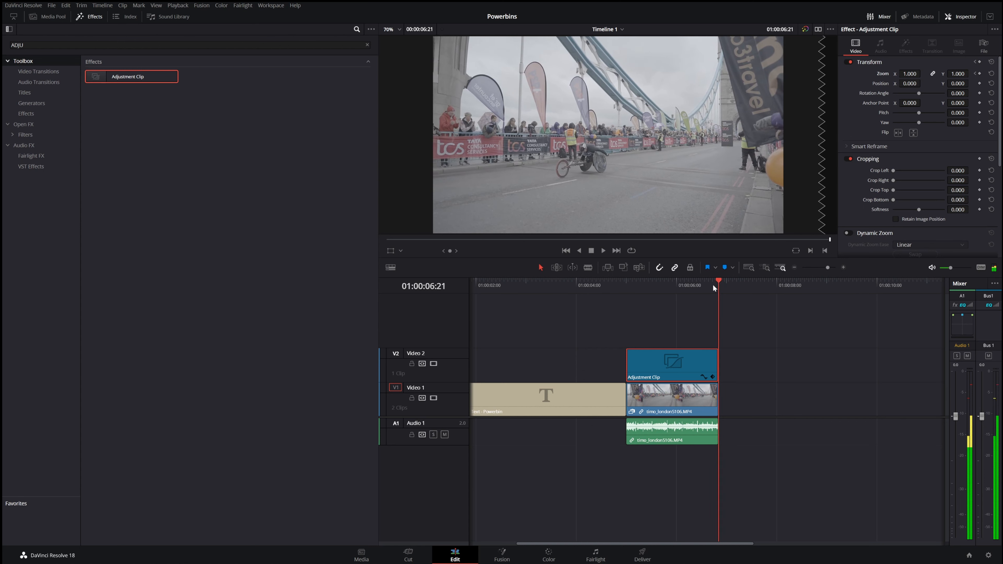
{"action": "left_click", "coordinate": [979, 73]}
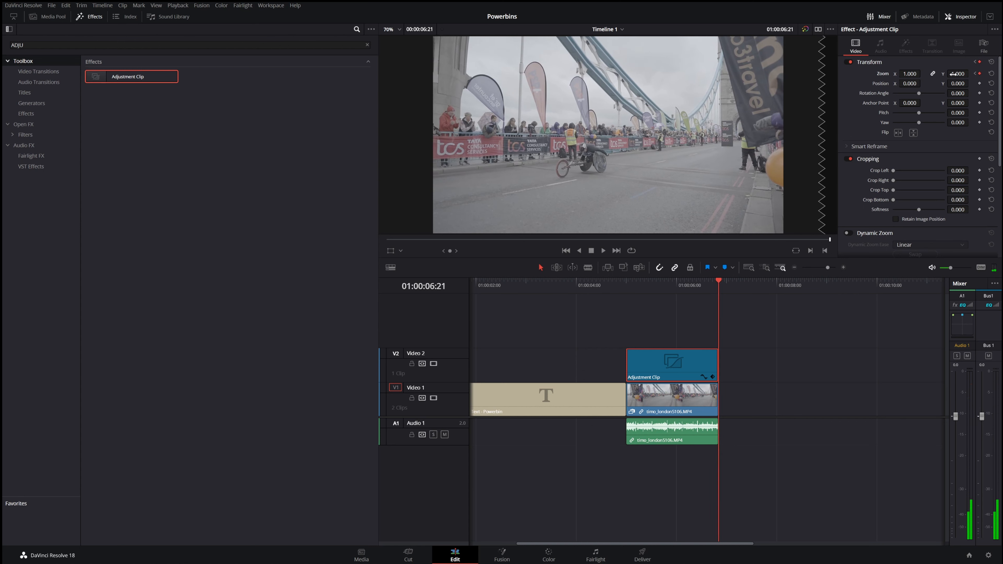
{"action": "left_click_drag", "start_coordinate": [910, 73], "coordinate": [923, 73]}
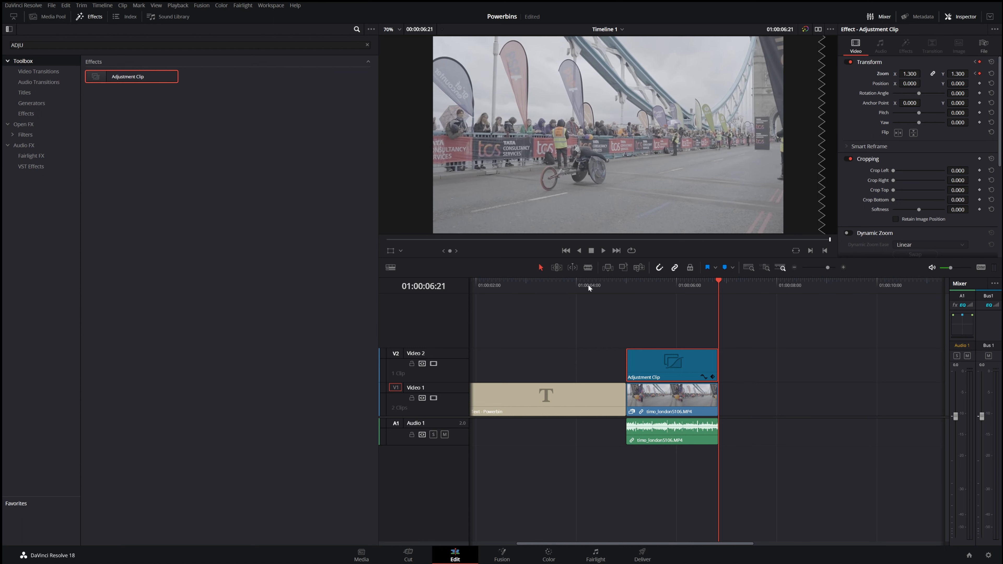
Step: Play back the zoom from the adjustment clip's start and bring the Media Pool back into view
{"action": "left_click", "coordinate": [628, 285]}
{"action": "key", "text": "space"}
{"action": "left_click", "coordinate": [57, 18]}
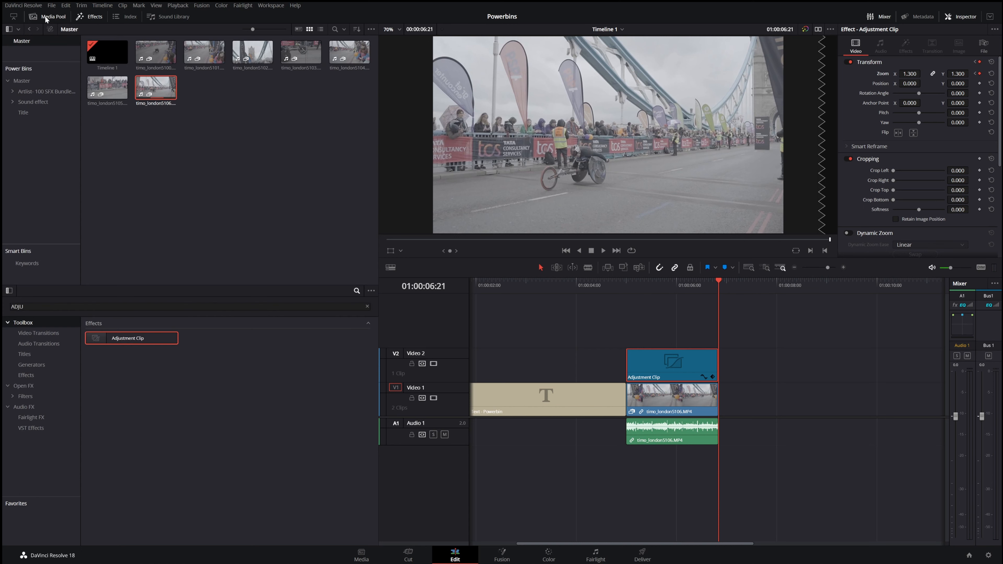
Step: Hide the effects library and create a new bin named Effects in the Power Bins Master
{"action": "left_click", "coordinate": [88, 19]}
{"action": "left_click", "coordinate": [17, 226]}
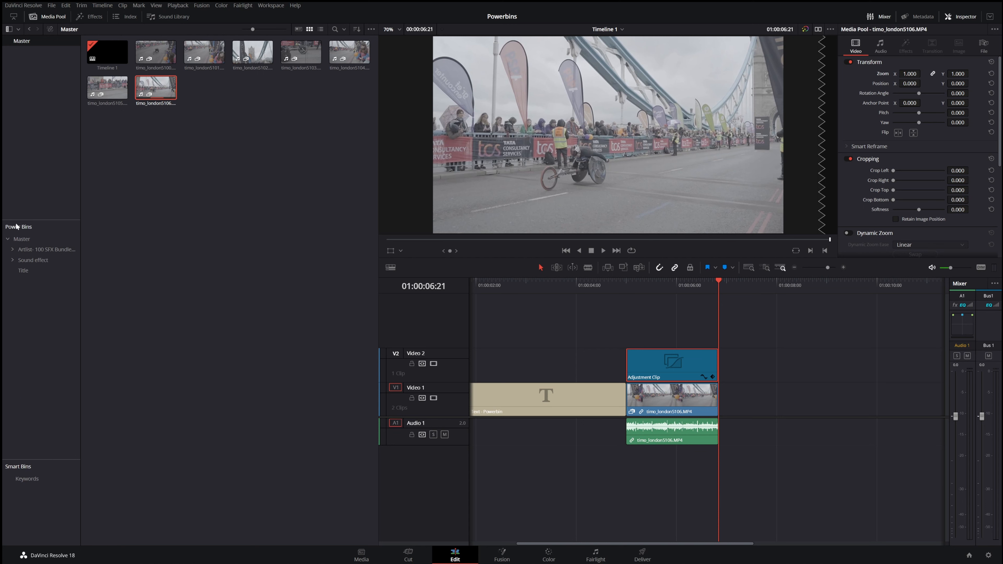
{"action": "left_click", "coordinate": [34, 241]}
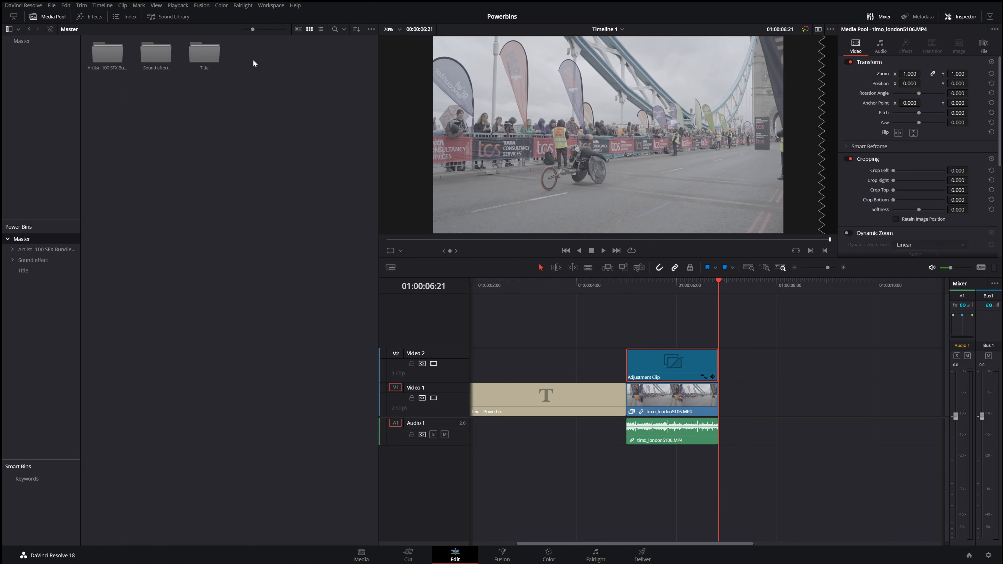
{"action": "right_click", "coordinate": [253, 58]}
{"action": "left_click", "coordinate": [266, 104]}
{"action": "type", "text": "Effects"}
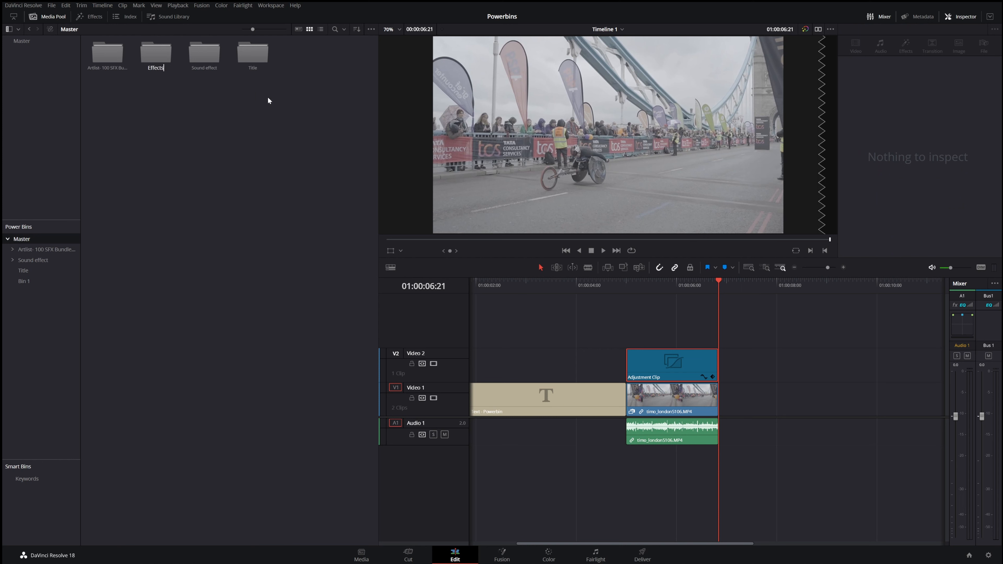
{"action": "key", "text": "Return"}
Step: Store the zoom-keyframed adjustment clip in the Effects power bin and delete the original from the Video 2 track
{"action": "double_click", "coordinate": [158, 56]}
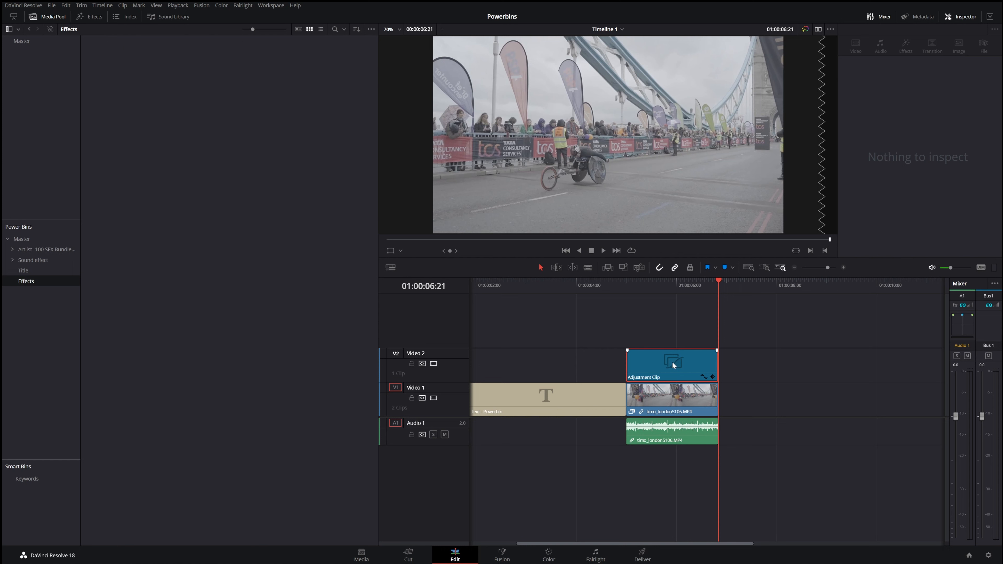
{"action": "left_click_drag", "start_coordinate": [673, 365], "coordinate": [173, 110]}
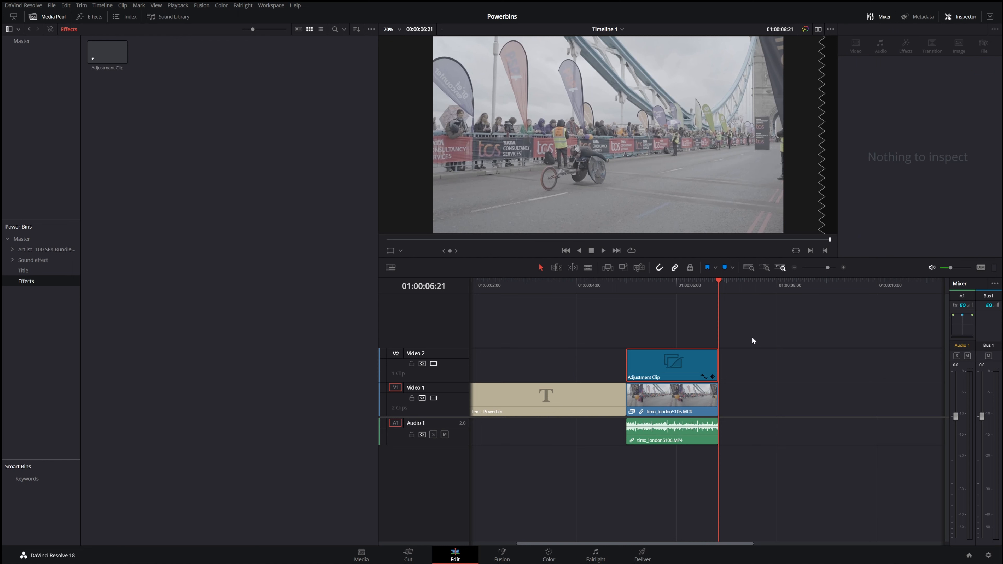
{"action": "left_click", "coordinate": [675, 317]}
{"action": "left_click", "coordinate": [665, 364]}
{"action": "key", "text": "Delete"}
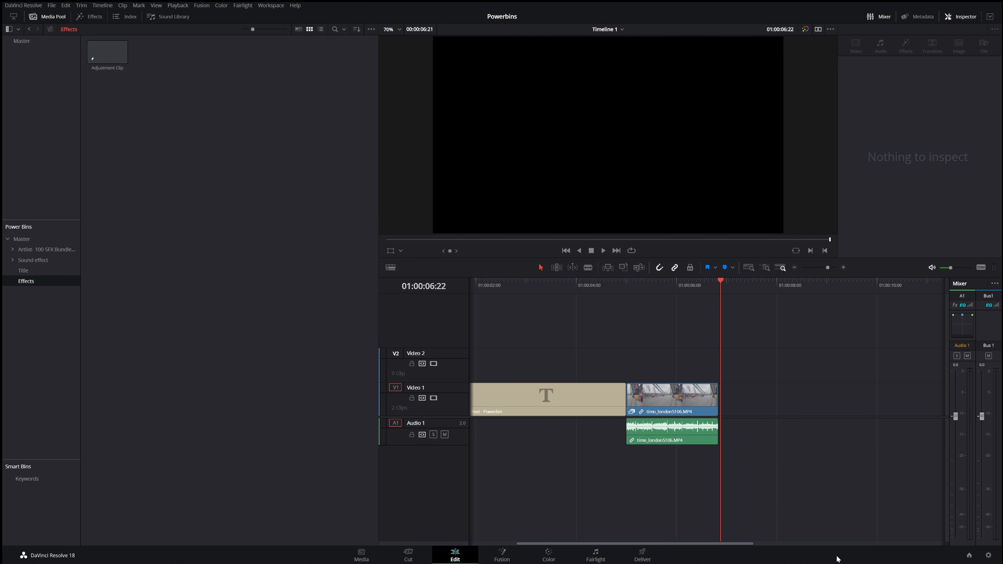
Step: Place the saved adjustment clip from the Effects bin on Video 2 above the London clip and play it back from its start
{"action": "left_click", "coordinate": [101, 59]}
{"action": "left_click_drag", "start_coordinate": [100, 59], "coordinate": [622, 360]}
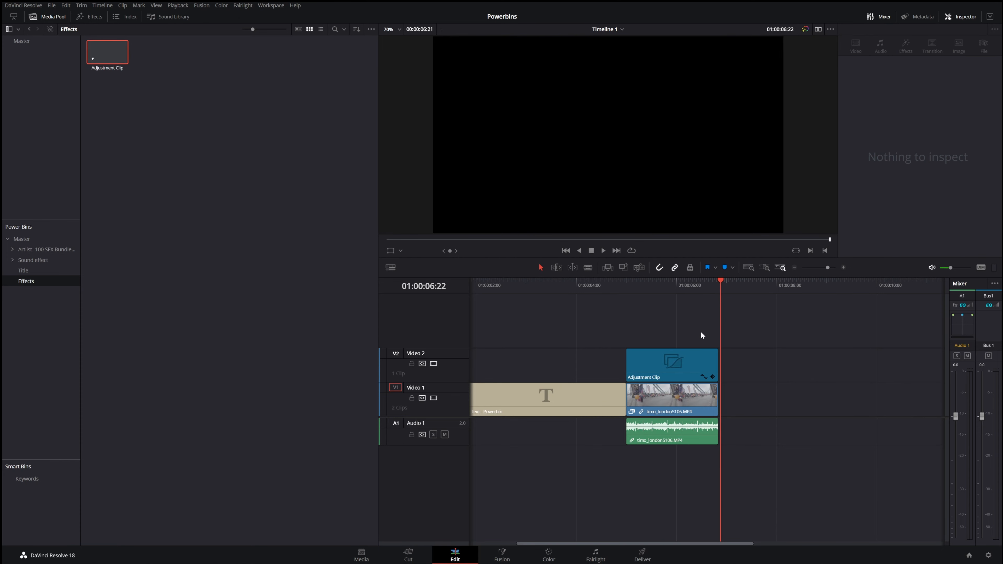
{"action": "left_click_drag", "start_coordinate": [684, 284], "coordinate": [621, 289]}
{"action": "key", "text": "space"}
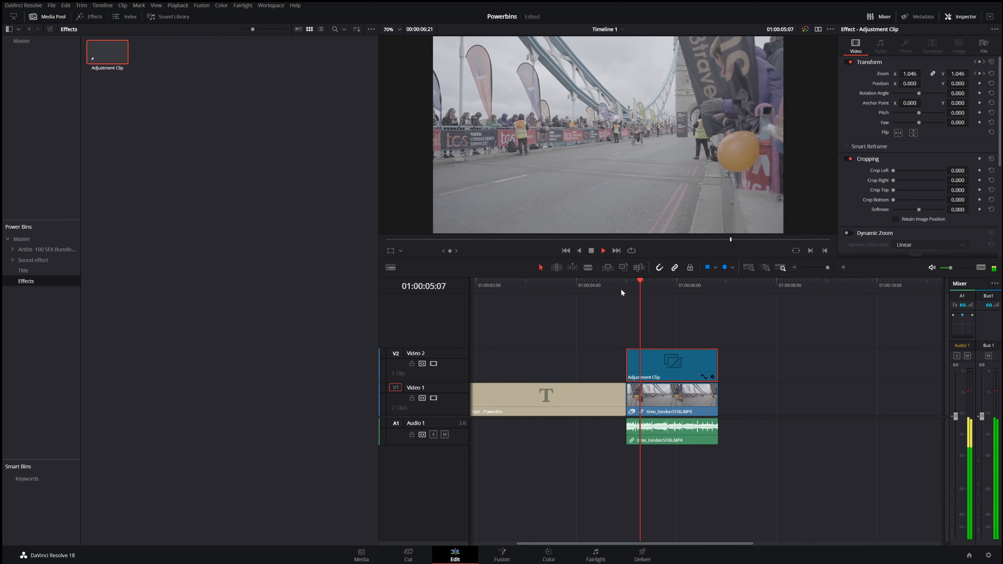